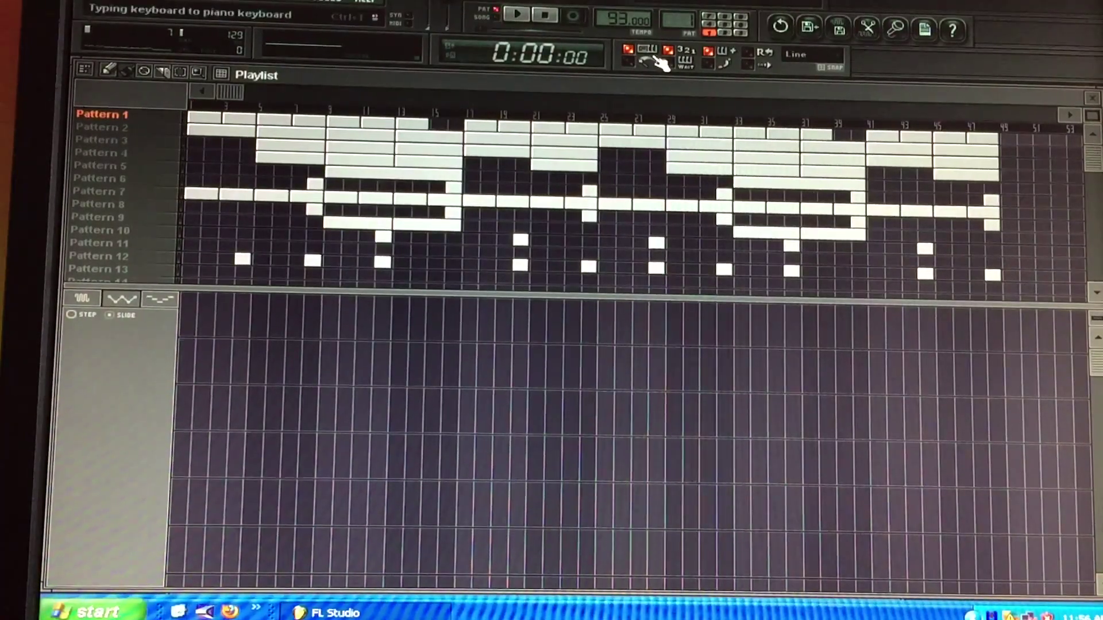
Show the step sequencer and loop Pattern 1's kick, snare, hat and percussion
key(F6)
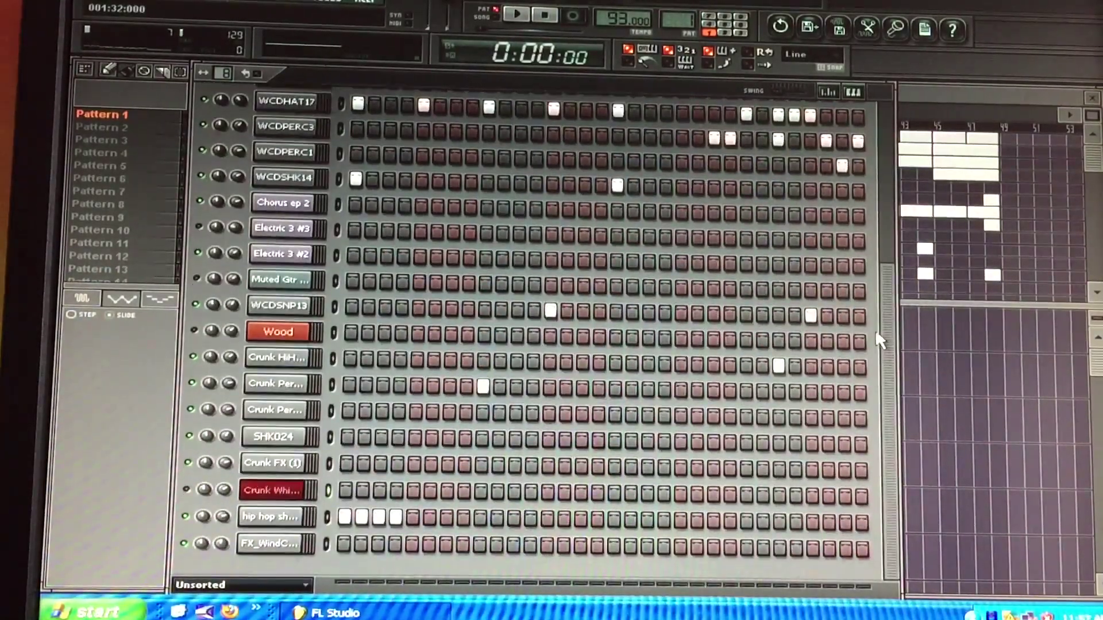
scroll(893, 293, up, 5)
click(517, 15)
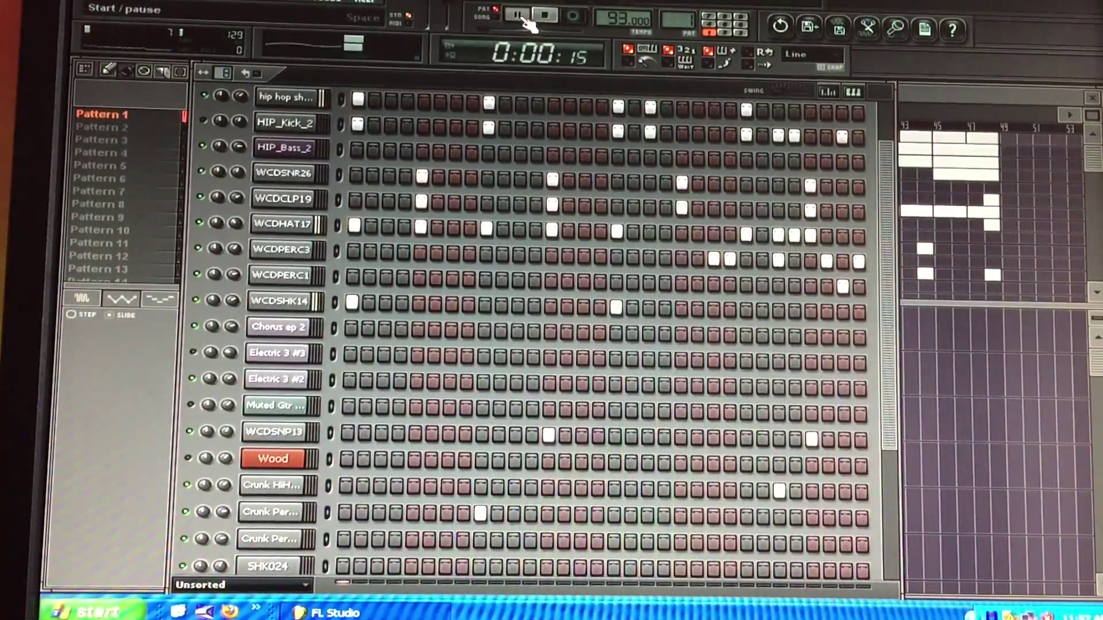
scroll(888, 163, up, 1)
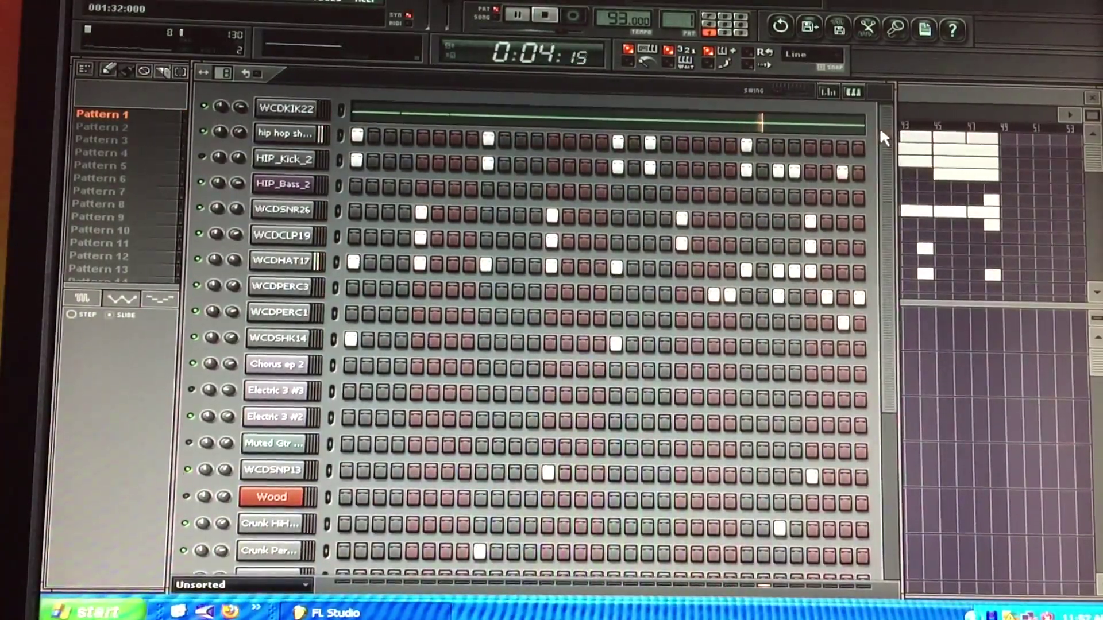
scroll(880, 126, down, 3)
scroll(871, 258, down, 3)
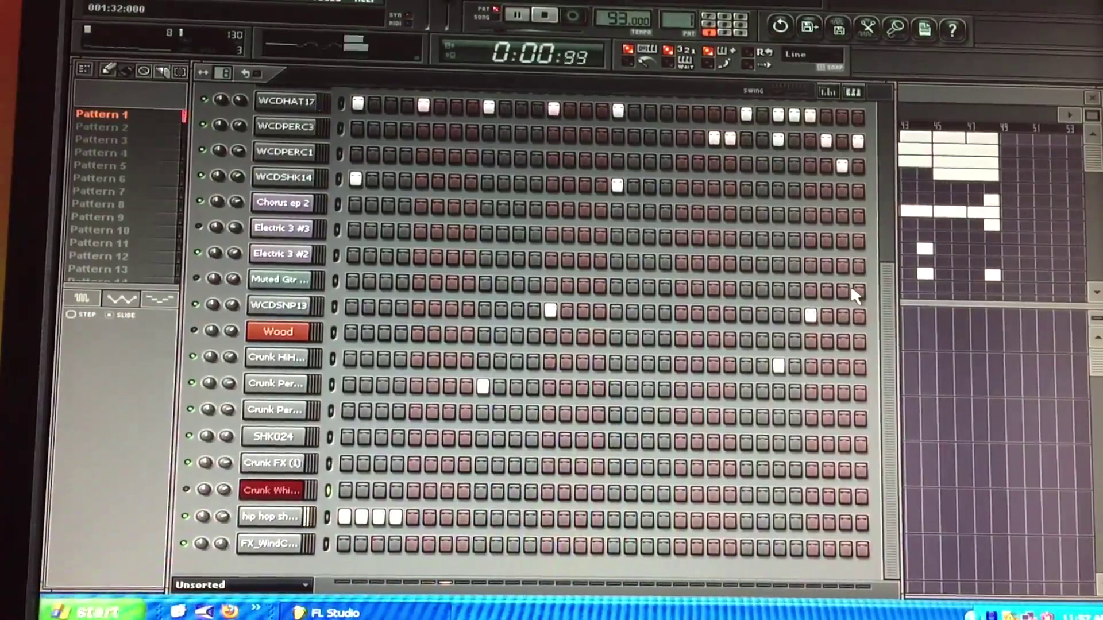
scroll(868, 249, up, 2)
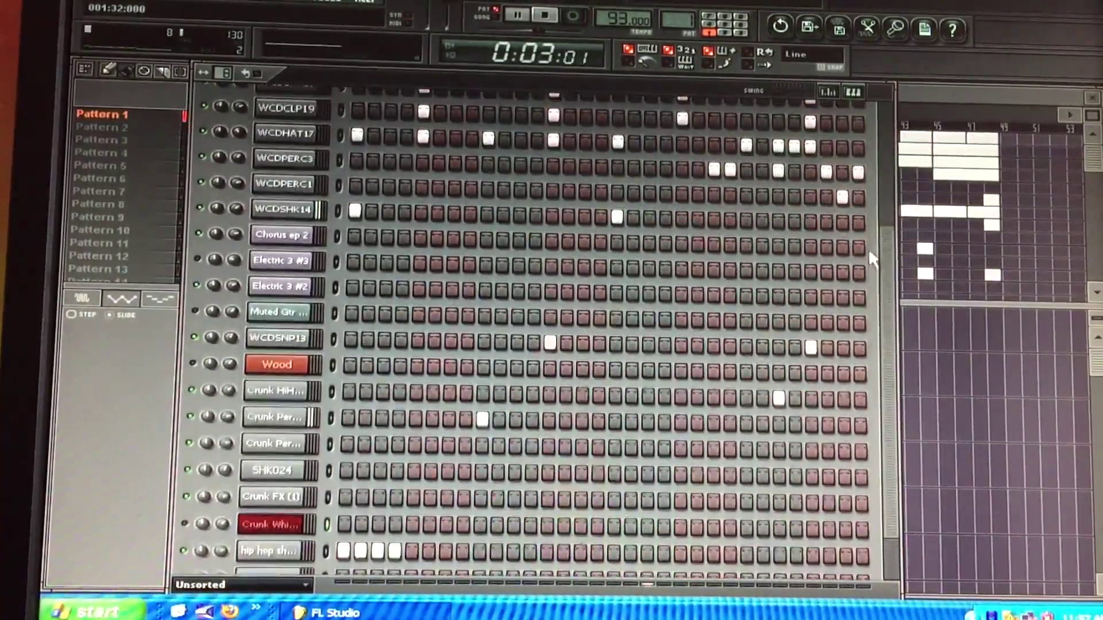
scroll(882, 225, up, 2)
scroll(887, 131, up, 2)
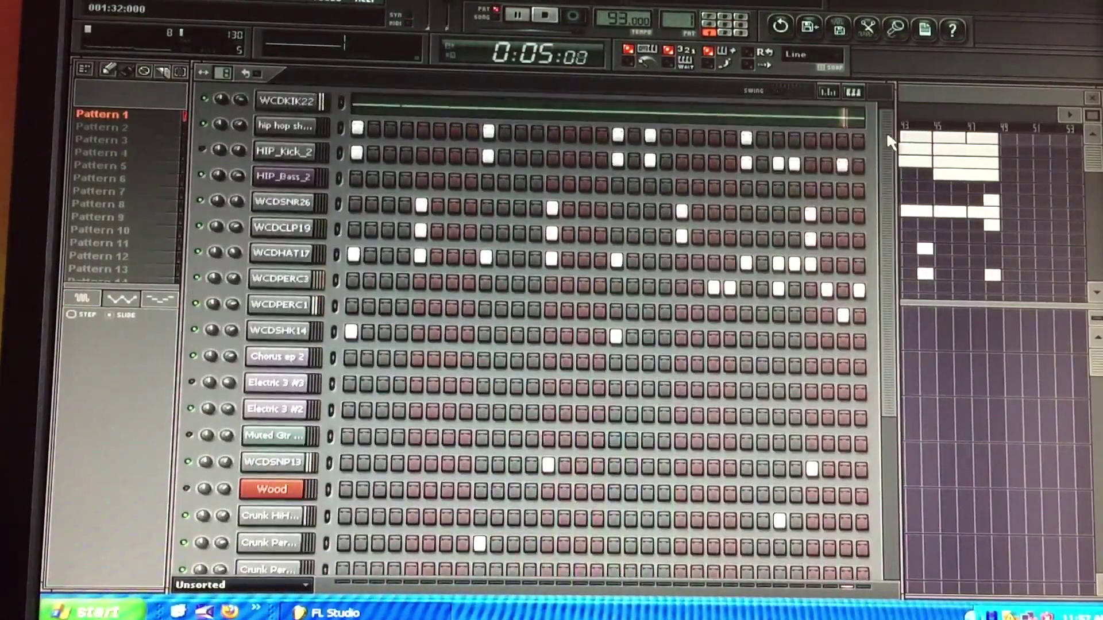
scroll(884, 172, down, 3)
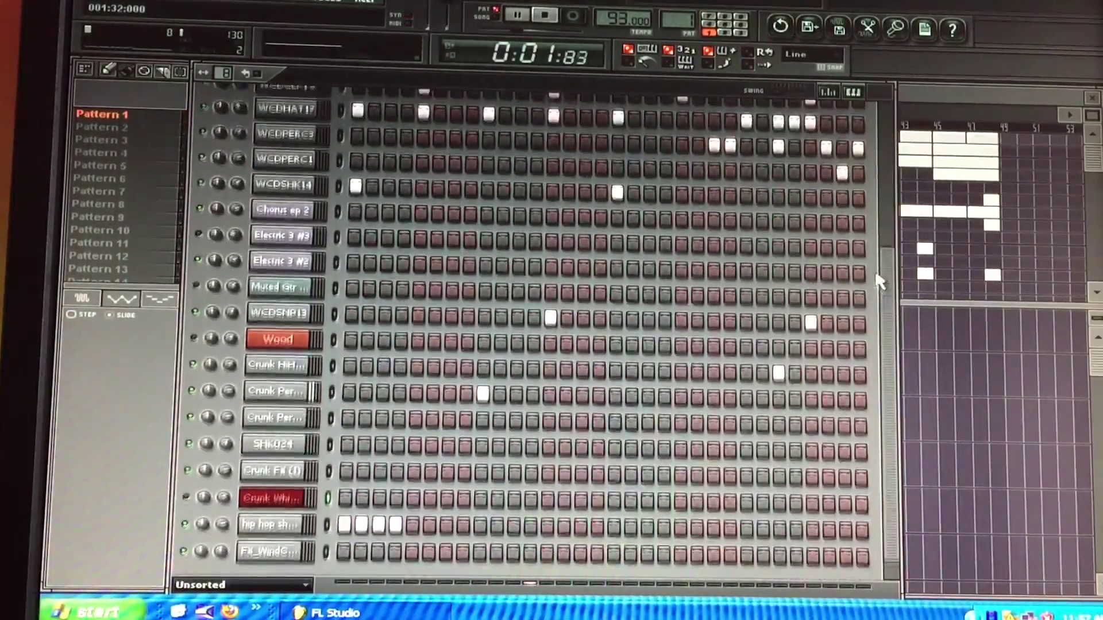
scroll(882, 161, up, 2)
scroll(882, 142, up, 2)
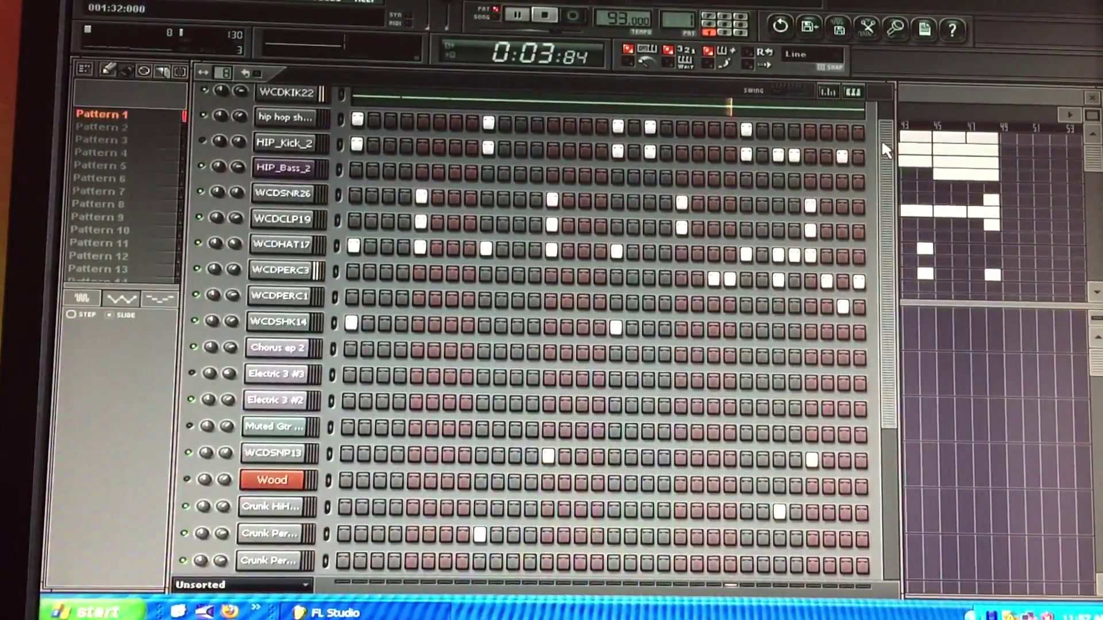
Stop Pattern 1, audition Pattern 2's Chorus ep 2, then loop Pattern 3's HIP_Bass_2 bass
key(space)
key(KP_Add)
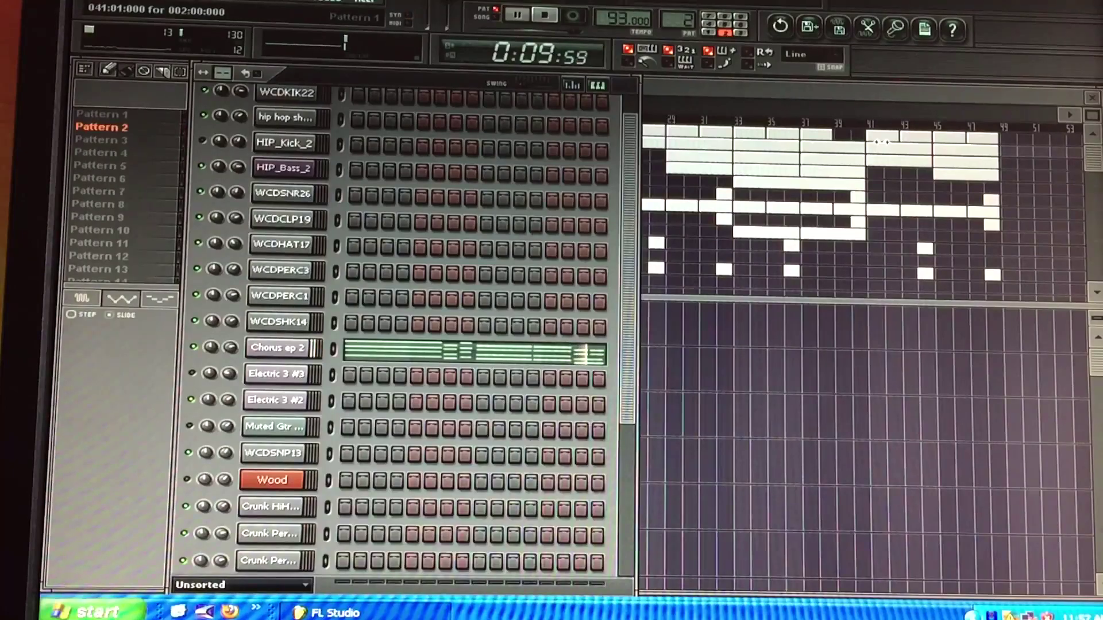
key(space)
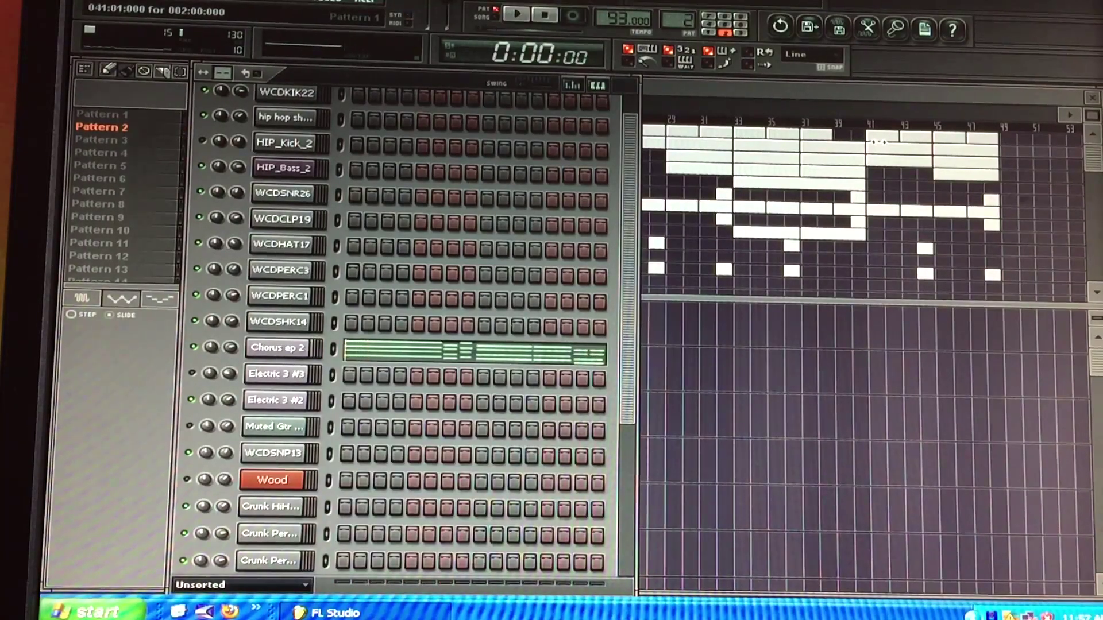
key(KP_Add)
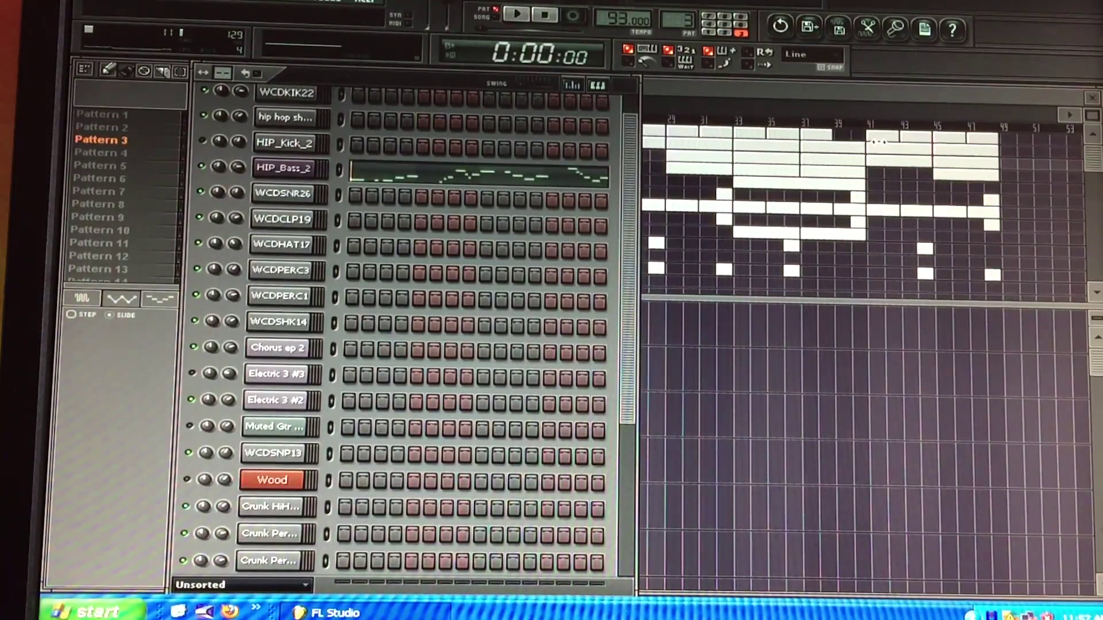
key(space)
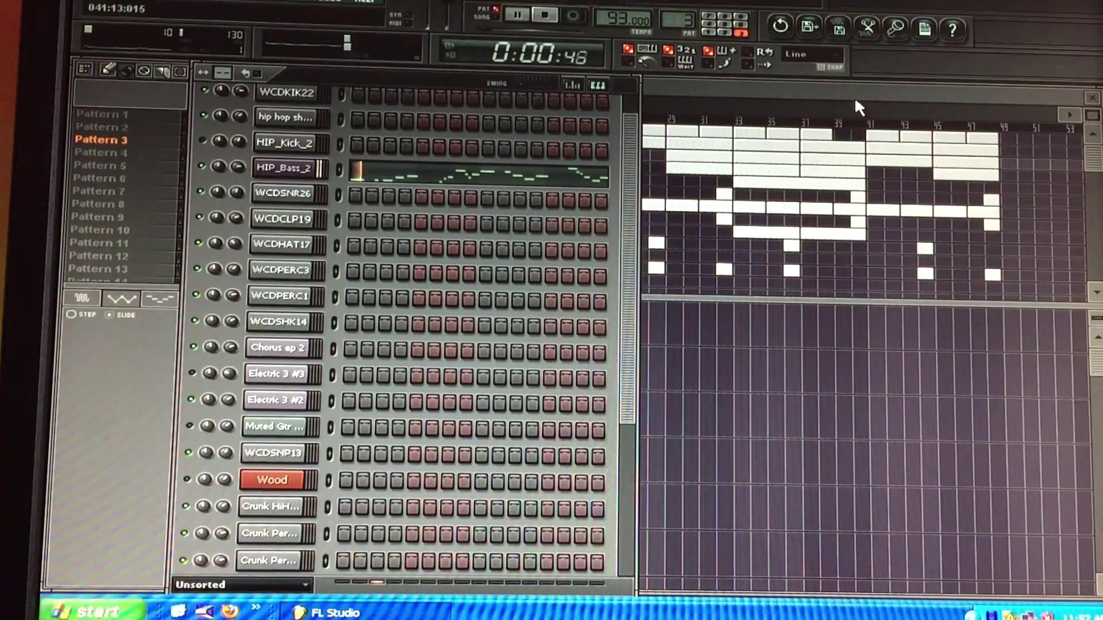
Play Pattern 4's muted guitar part, then loop Pattern 5's Electric 3 #2 melody
key(space)
key(KP_Add)
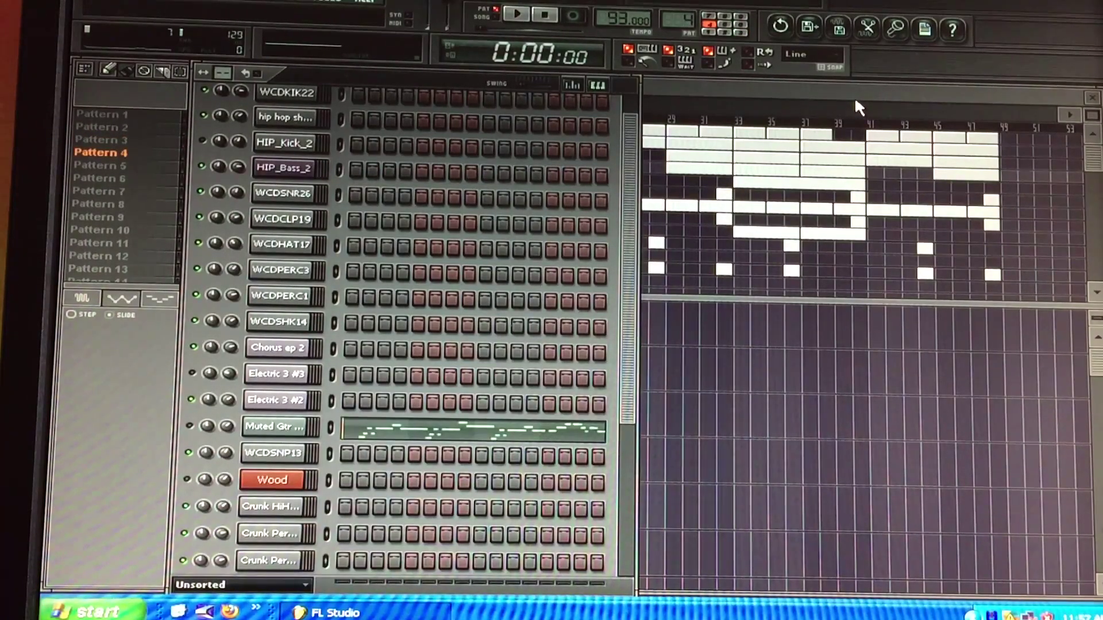
key(space)
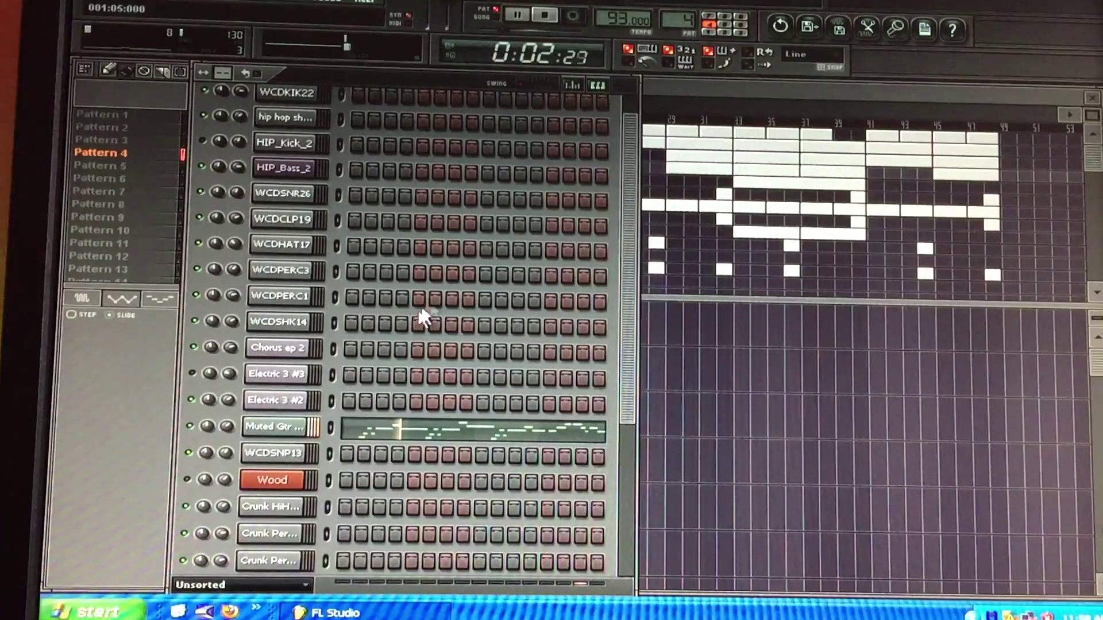
click(740, 29)
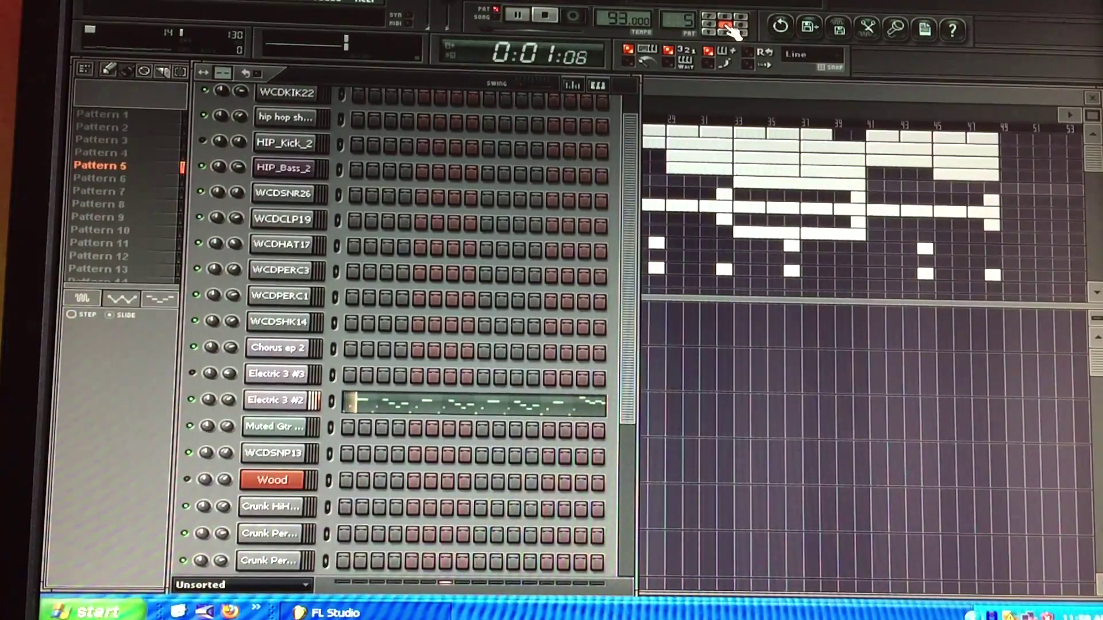
Stop Pattern 5, pass Pattern 6, and start playing Pattern 7
key(space)
key(KP_Add)
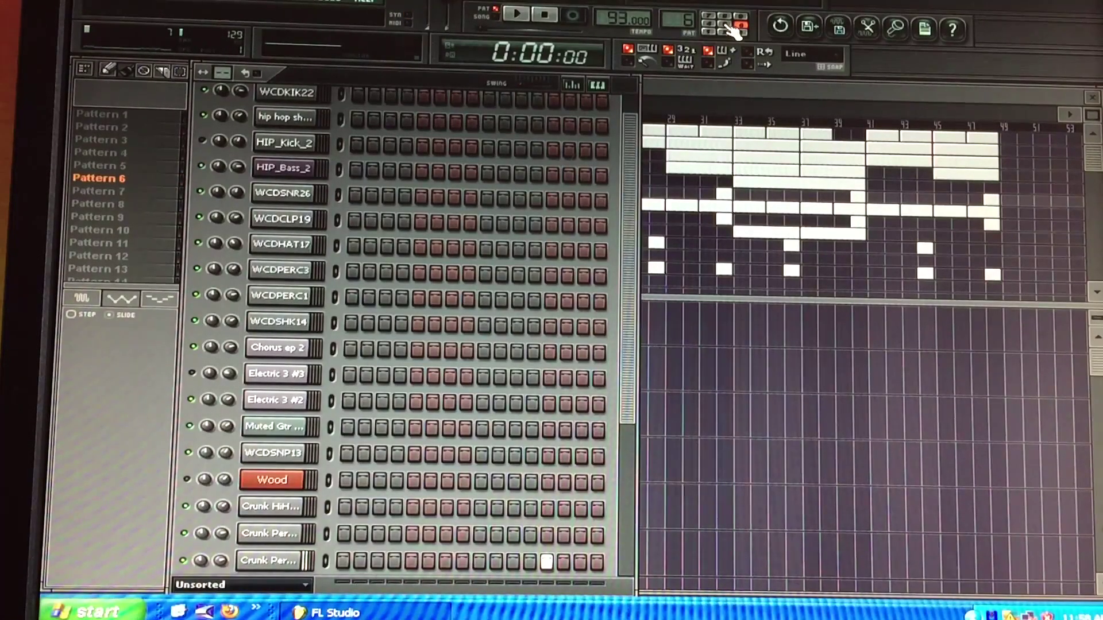
key(KP_Add)
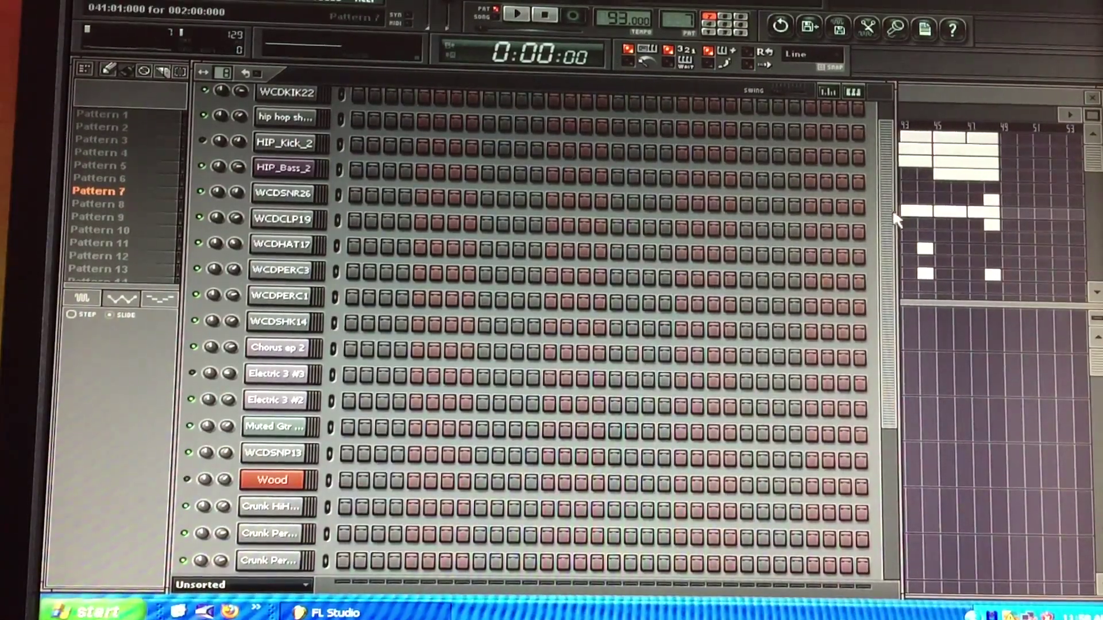
scroll(889, 209, down, 4)
scroll(871, 328, down, 1)
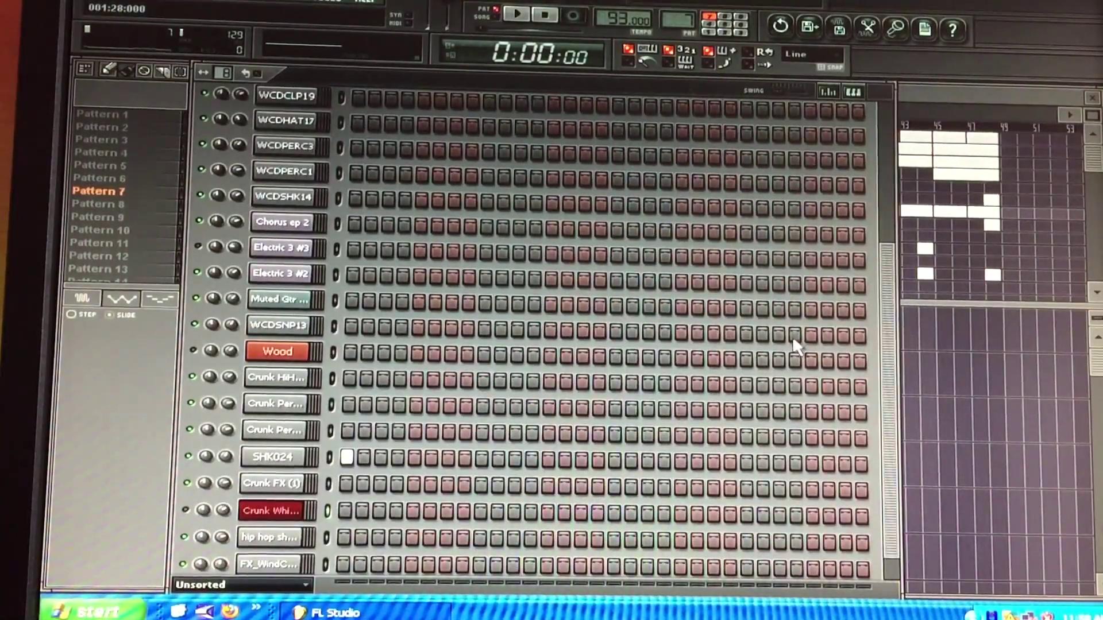
key(space)
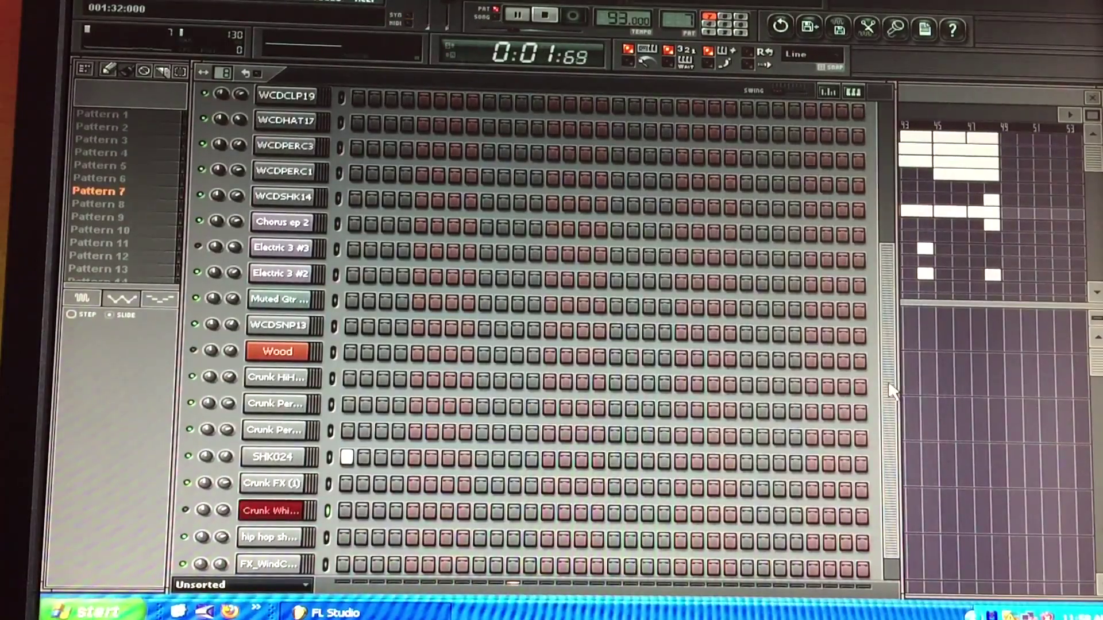
scroll(888, 397, down, 1)
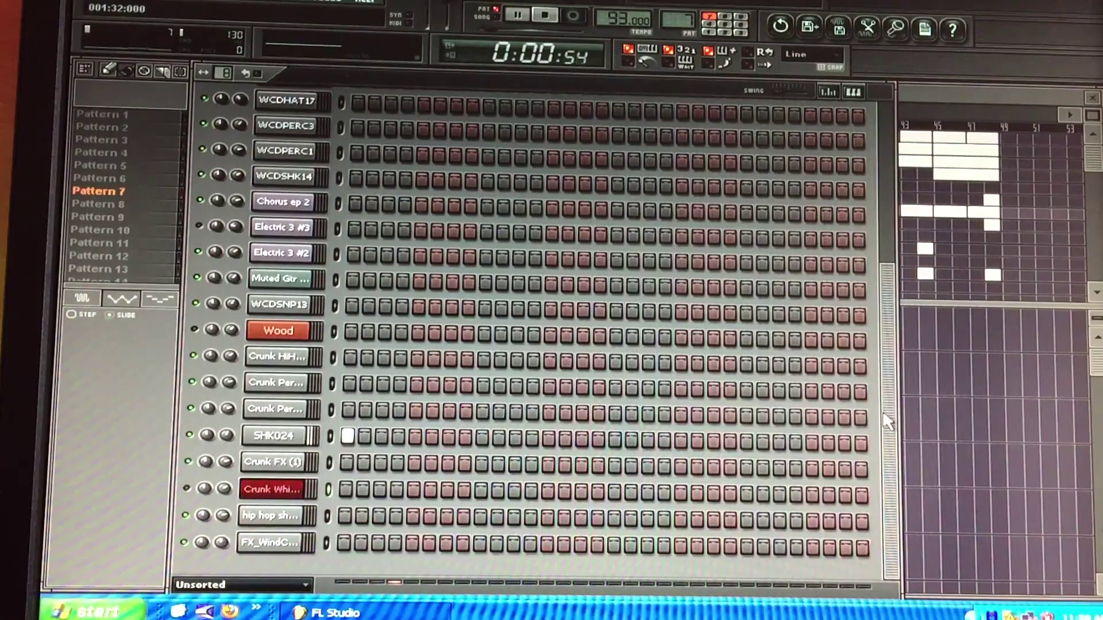
Stop Pattern 7, move through Pattern 8 to Pattern 9's Crunk Whistle melody, then stop
key(space)
key(KP_Add)
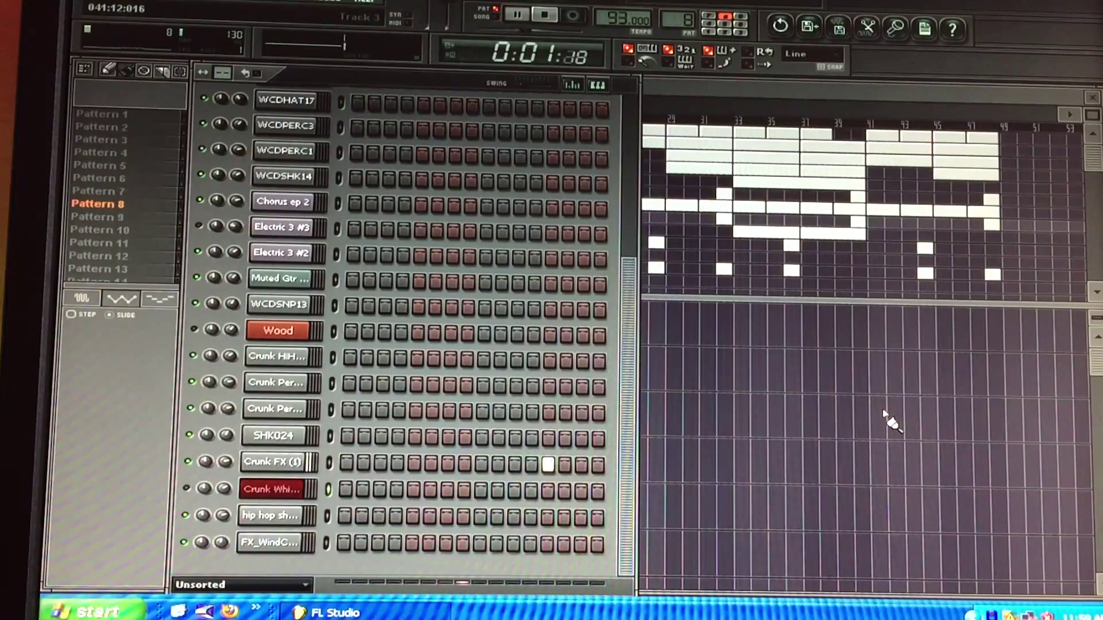
key(KP_Add)
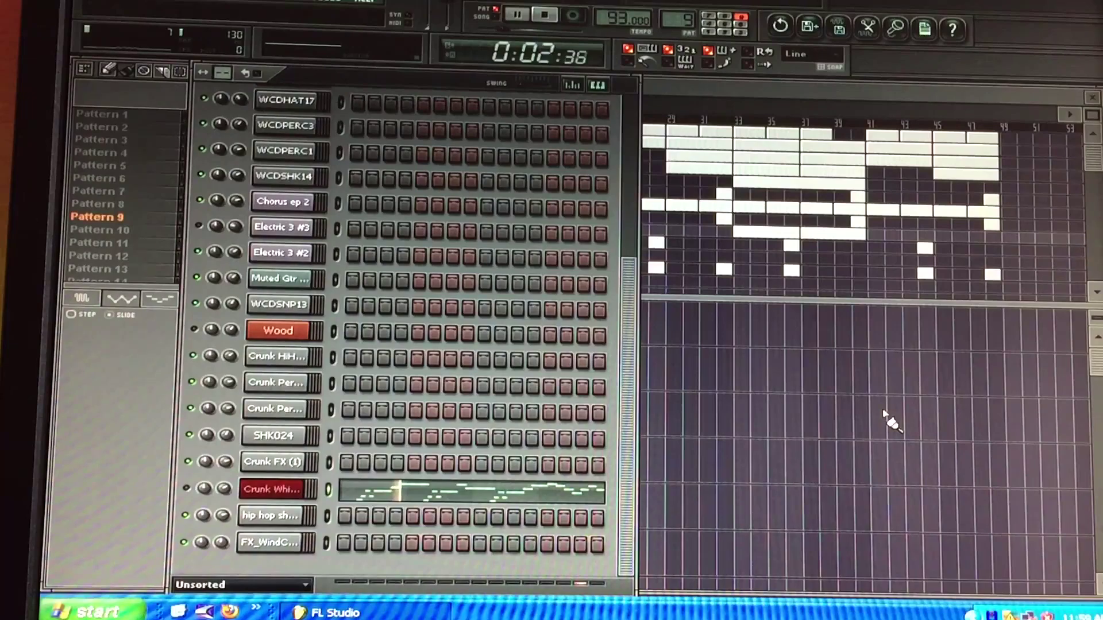
key(space)
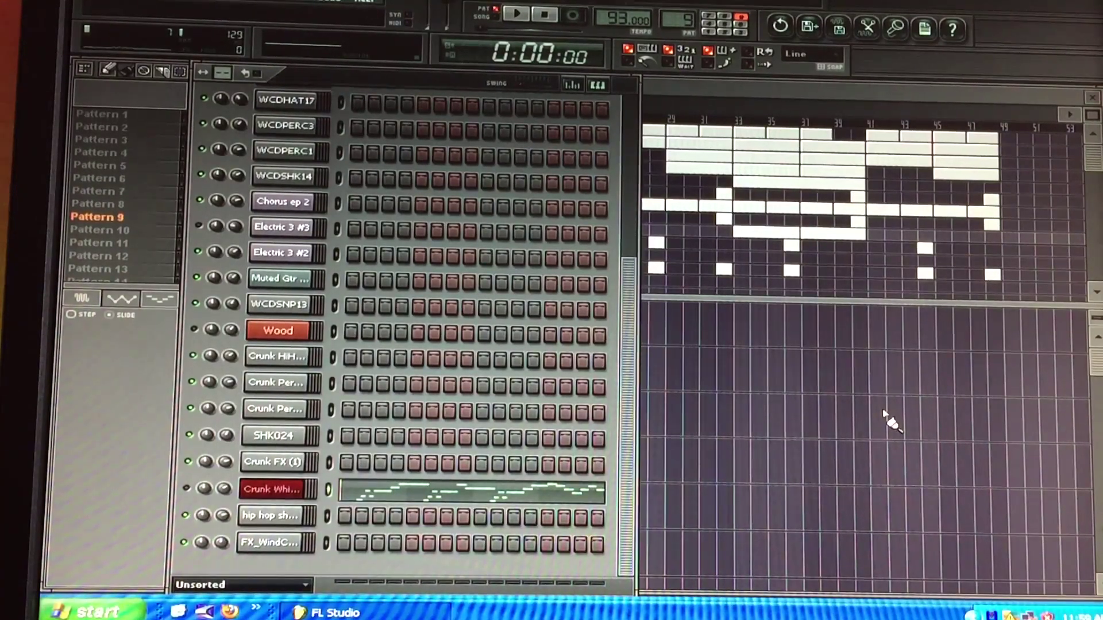
Play Pattern 10, step through Patterns 11 and 12, then jump back to Pattern 1
key(KP_Add)
key(space)
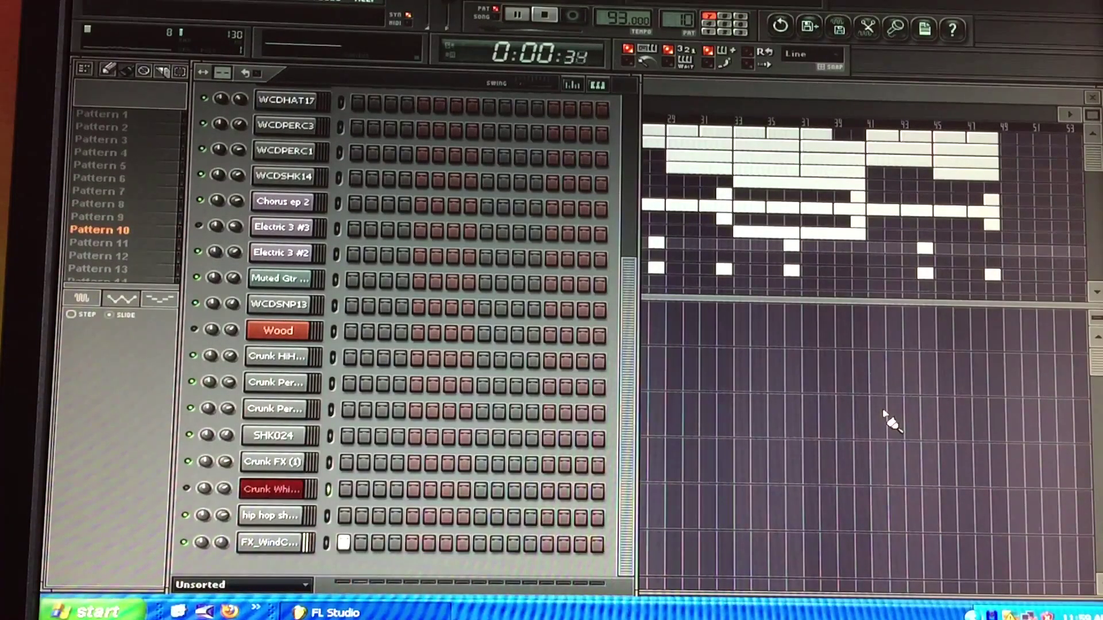
key(KP_Add)
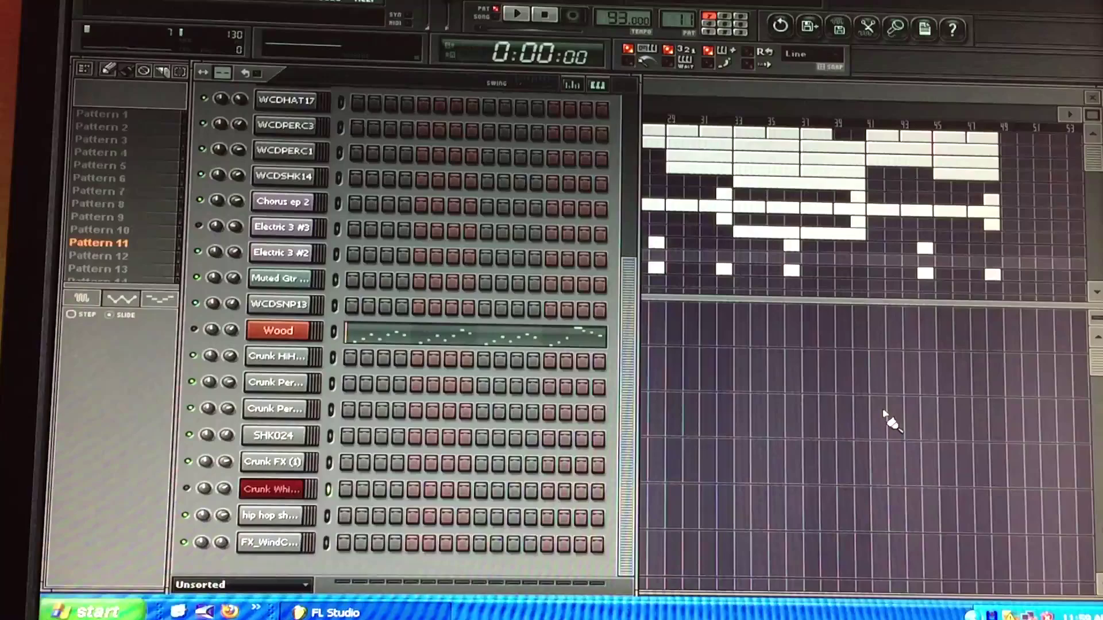
key(KP_Add)
key(KP_Add)
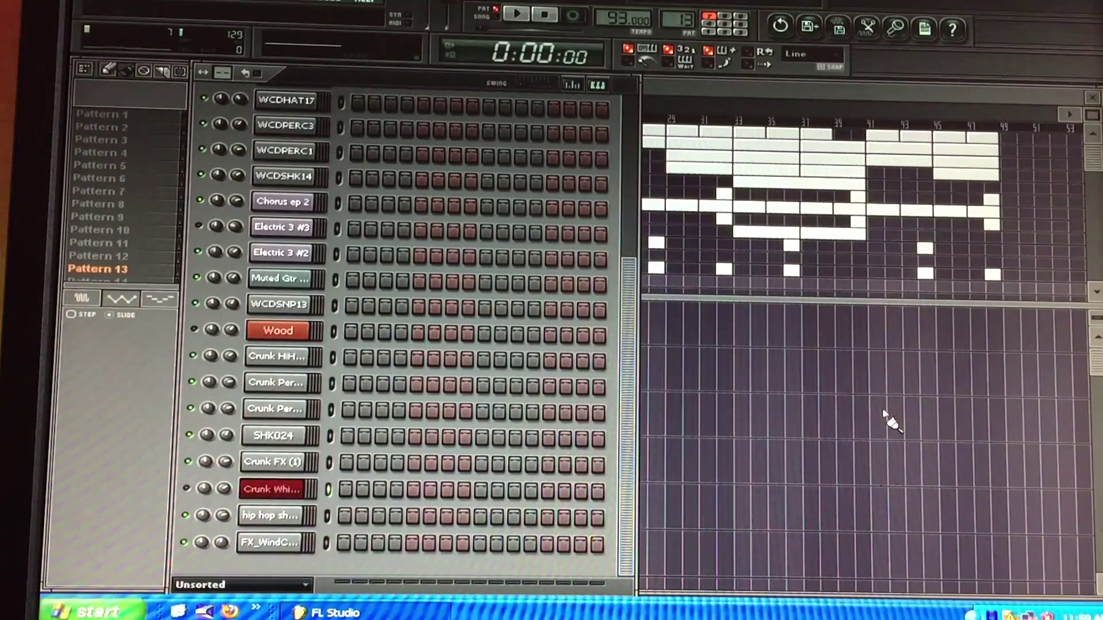
key(KP_1)
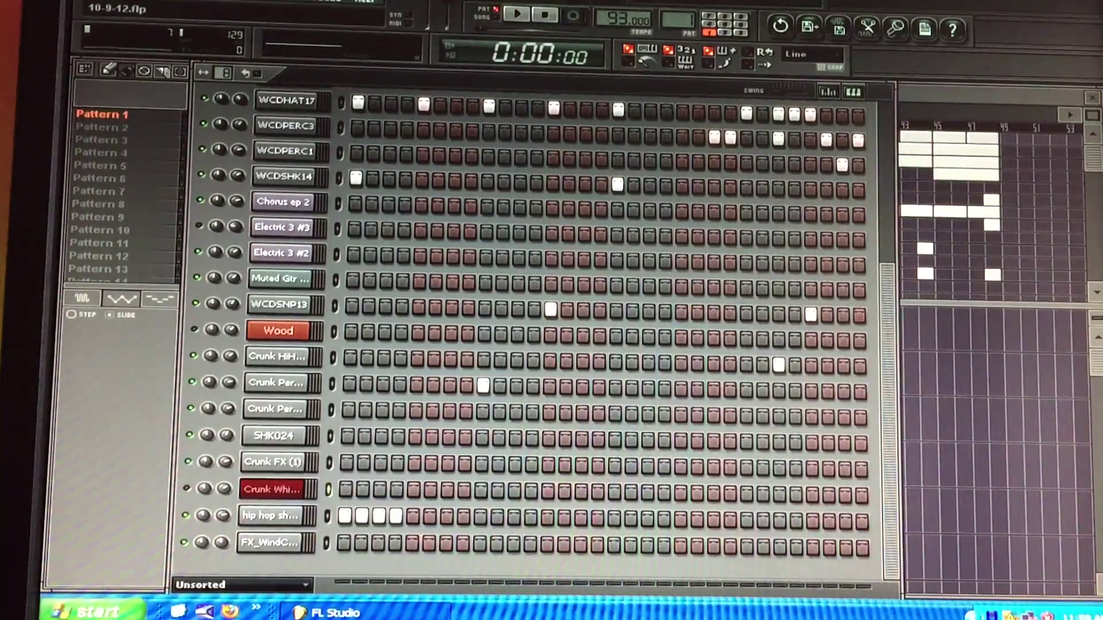
Hide the step sequencer, zoom out the Playlist and start the song arrangement
click(917, 87)
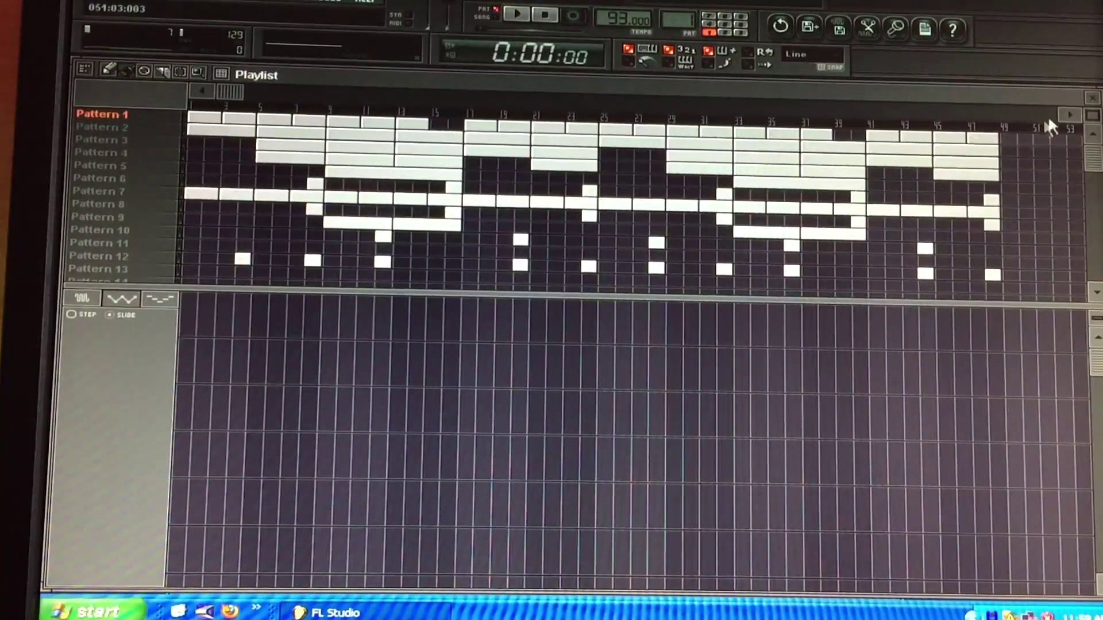
drag(1094, 115, 1088, 115)
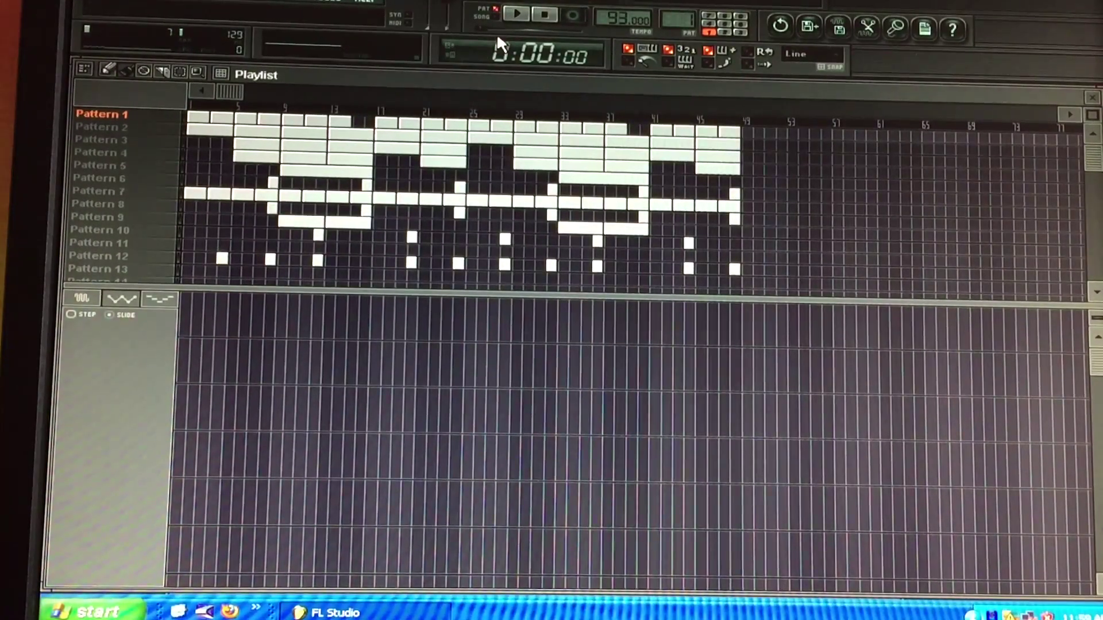
key(space)
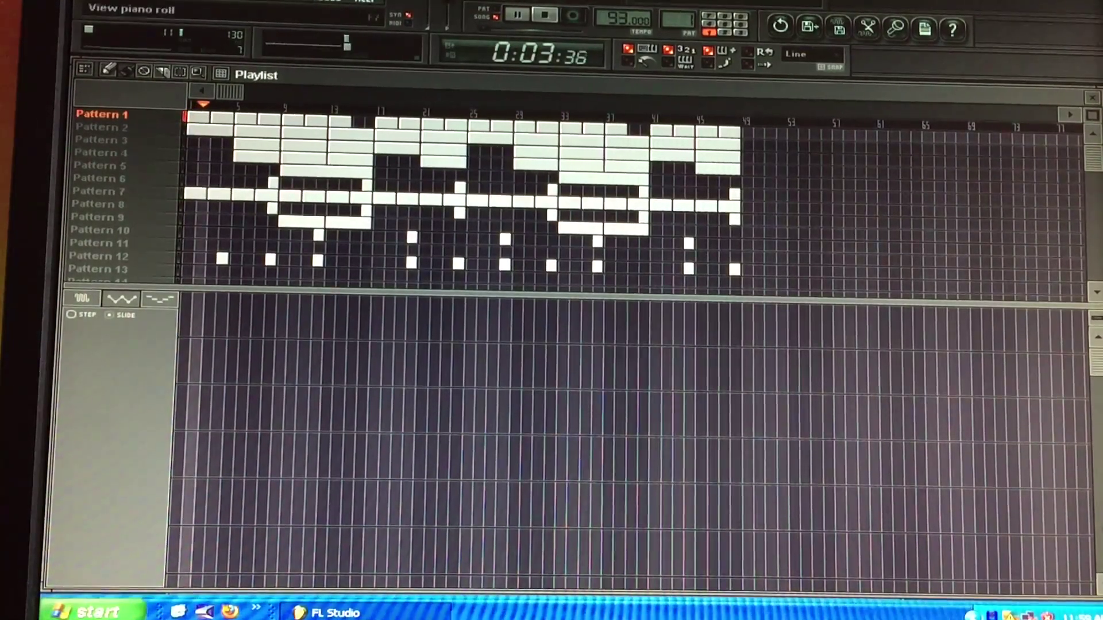
During song playback, check the Crunk Whistle channel settings and toggle the step sequencer
key(F6)
click(274, 490)
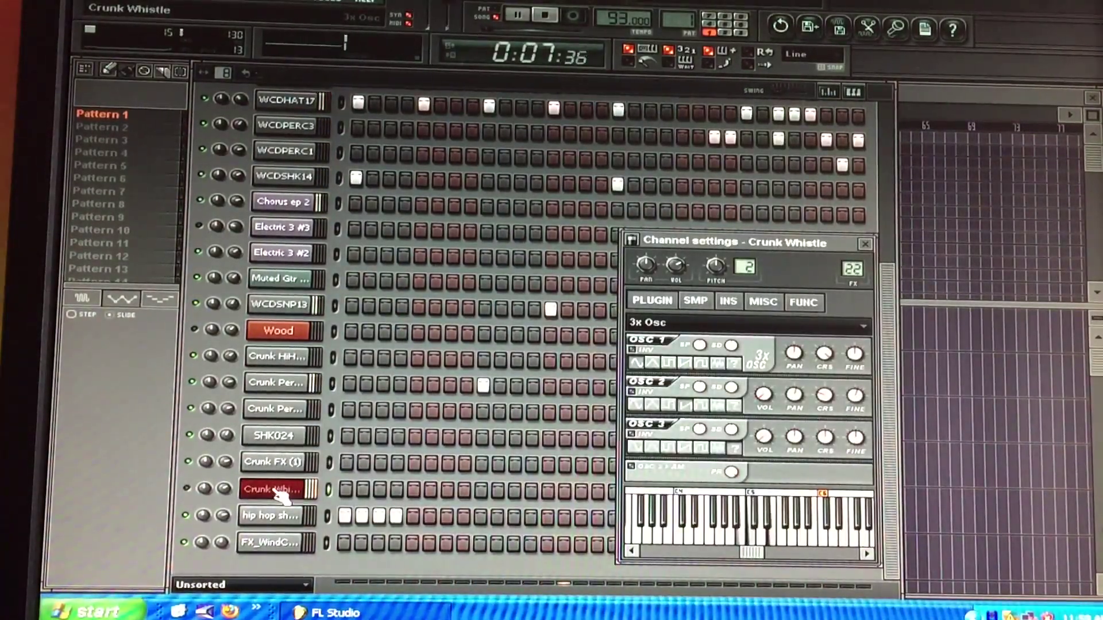
click(910, 102)
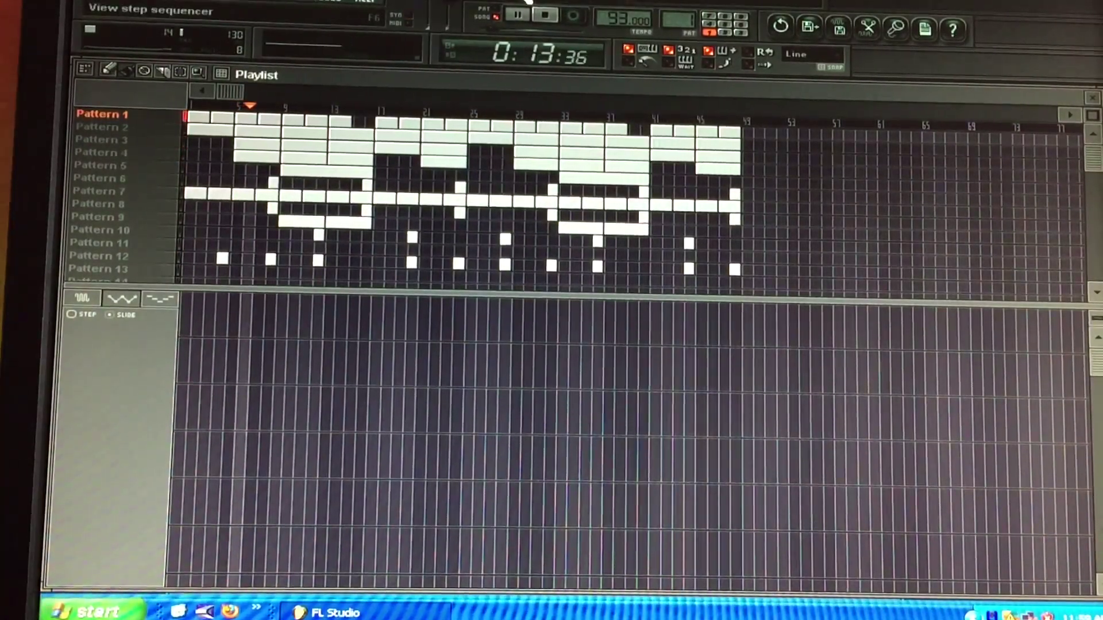
key(F6)
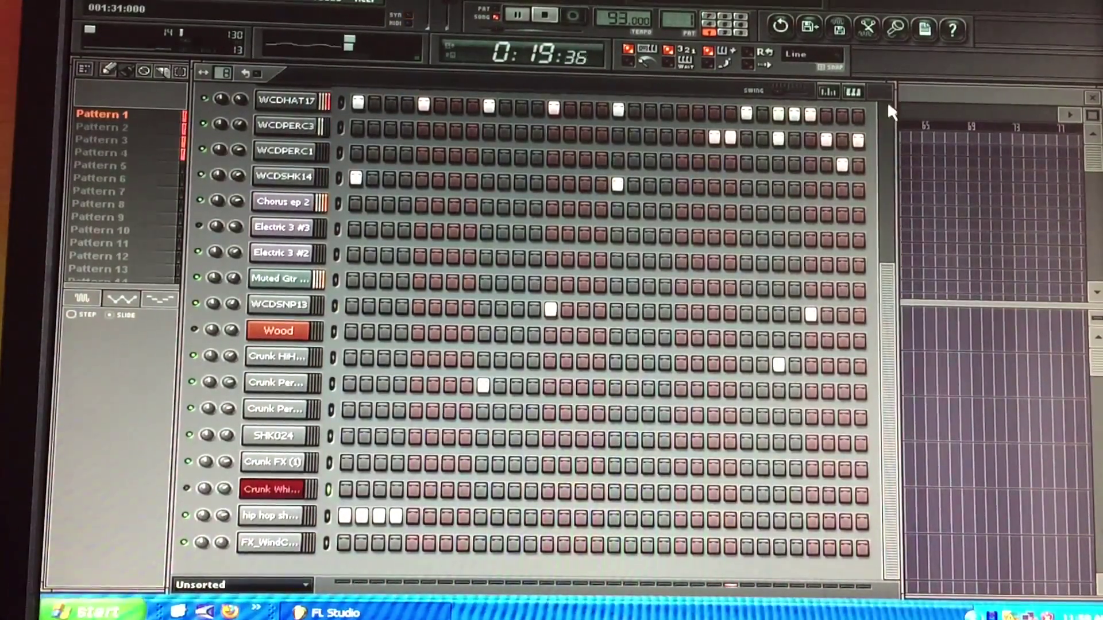
key(F6)
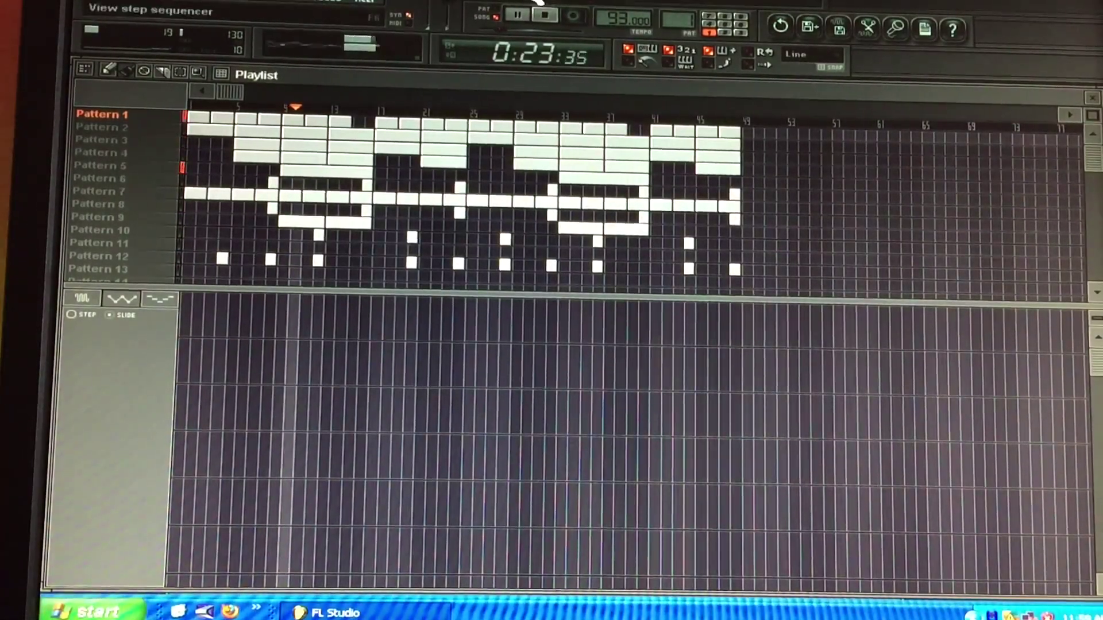
key(F6)
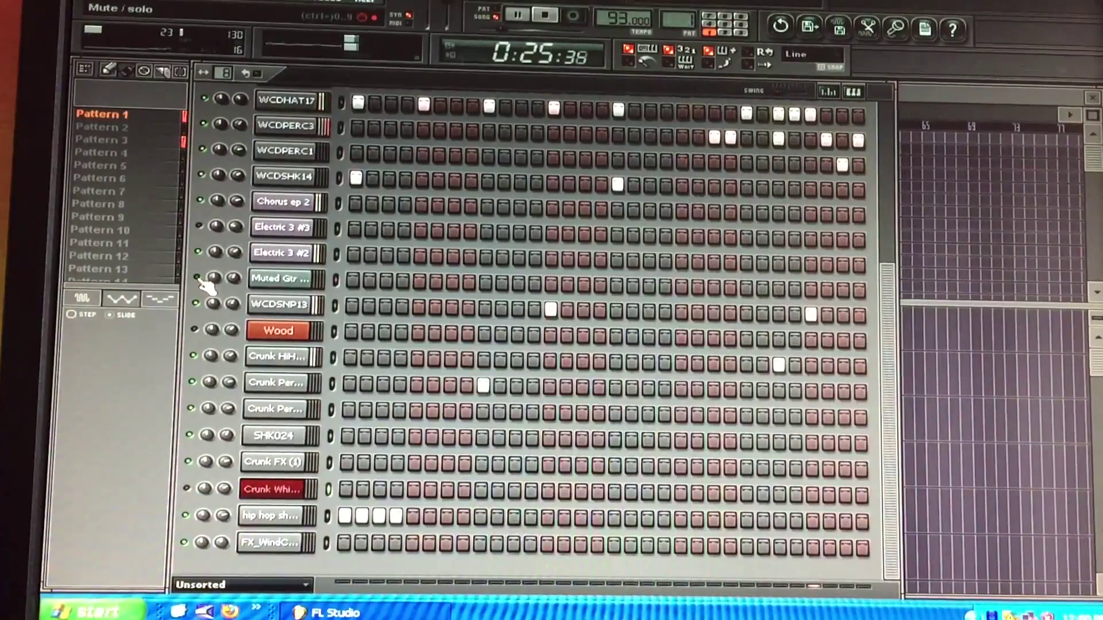
click(897, 87)
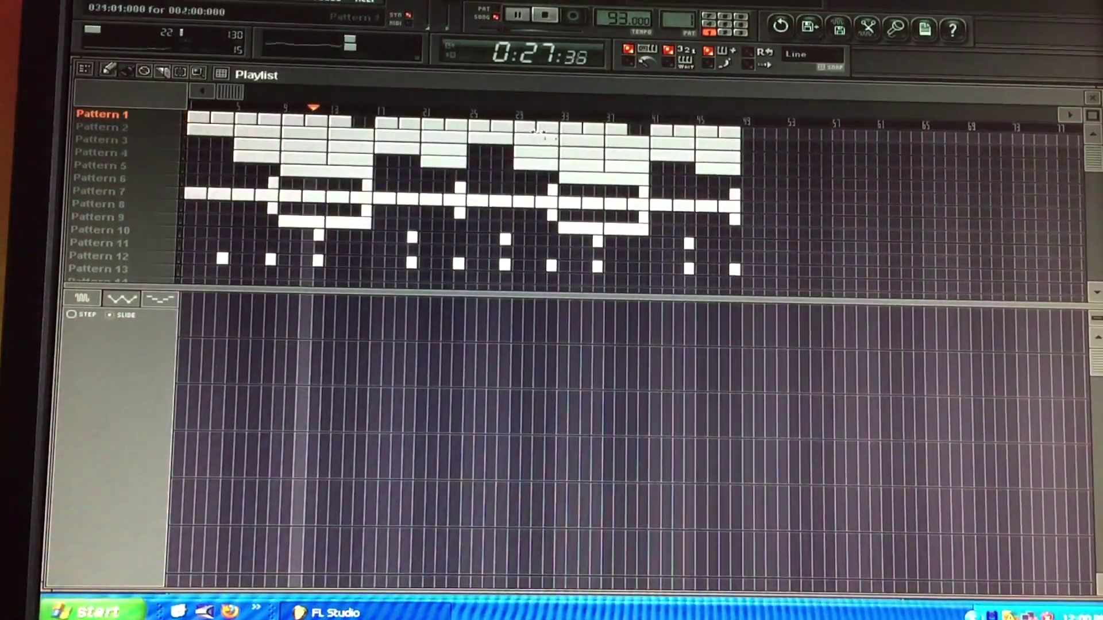